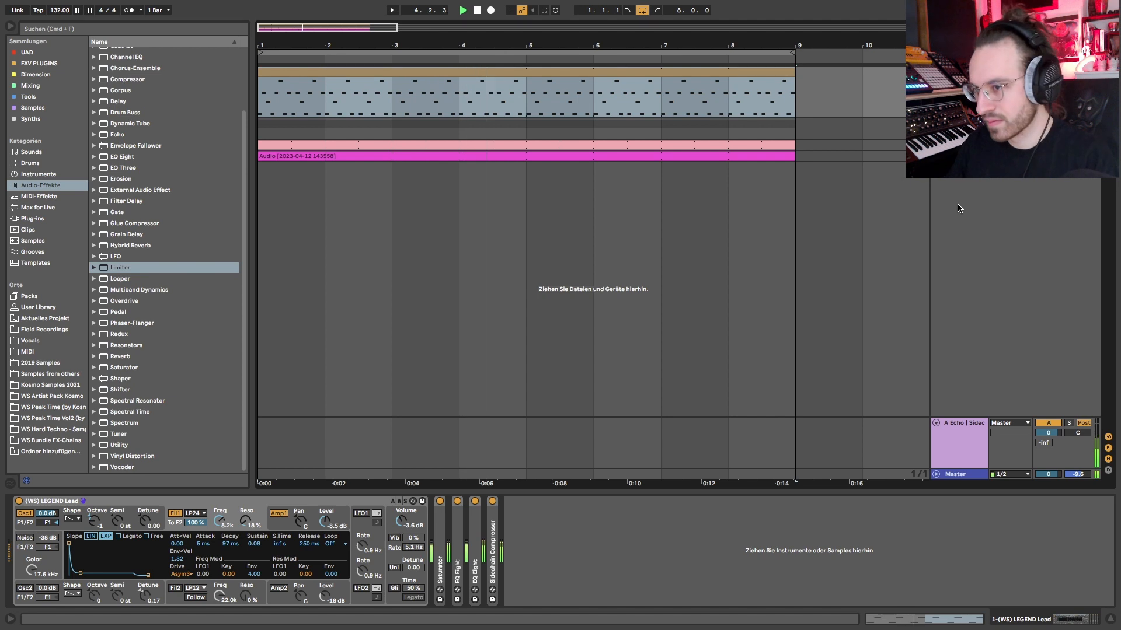
# Step: Try different frequency and resonance settings on filter 1 during playback, and undo both changes
pyautogui.moveTo(220, 522); pyautogui.dragTo(220, 557)
pyautogui.moveTo(244, 521); pyautogui.dragTo(243, 502)
pyautogui.press('space')
pyautogui.press('super+z')
pyautogui.press('super+z')
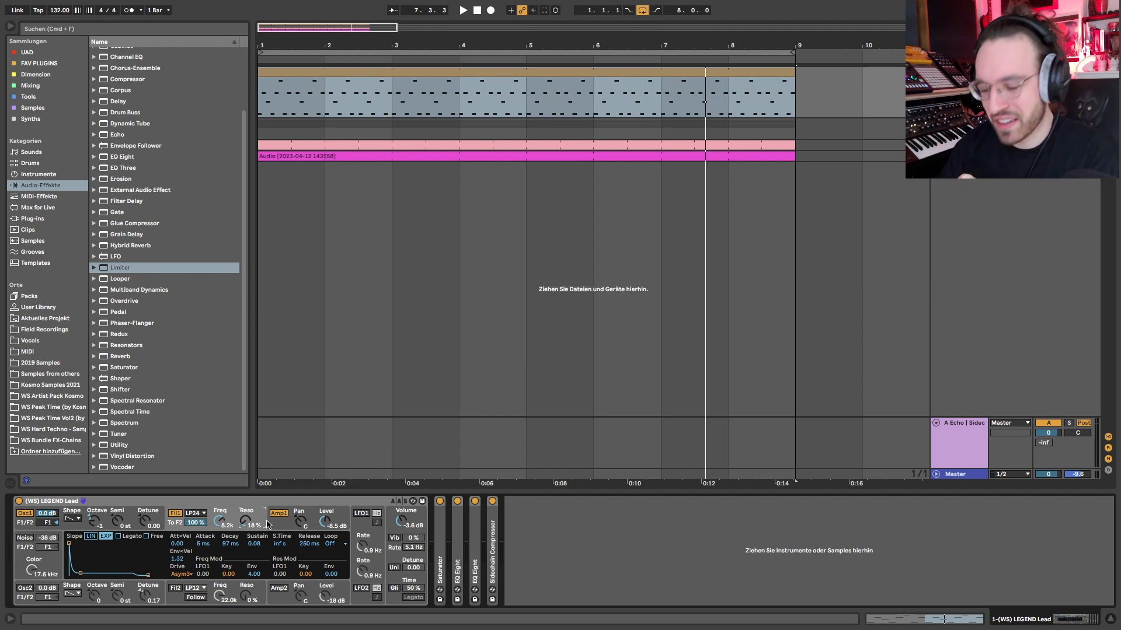
# Step: Open the lead's MIDI clip in the note editor, fit its C2 to G3 notes in view and inspect the G3 at 1.4.2
pyautogui.doubleClick(759, 73)
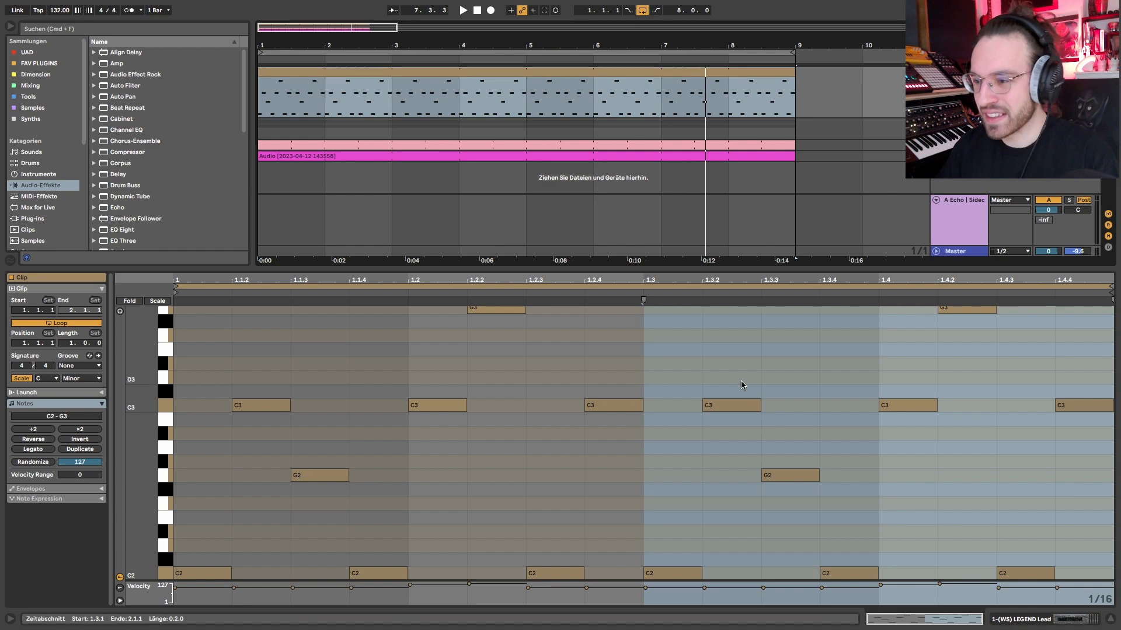
pyautogui.moveTo(142, 414)
pyautogui.mouseDown()
pyautogui.moveTo(104, 425)
pyautogui.moveTo(128, 425)
pyautogui.mouseUp()
pyautogui.scroll(-1, 548, 440)
pyautogui.scroll(1, 548, 440)
pyautogui.click(967, 332)
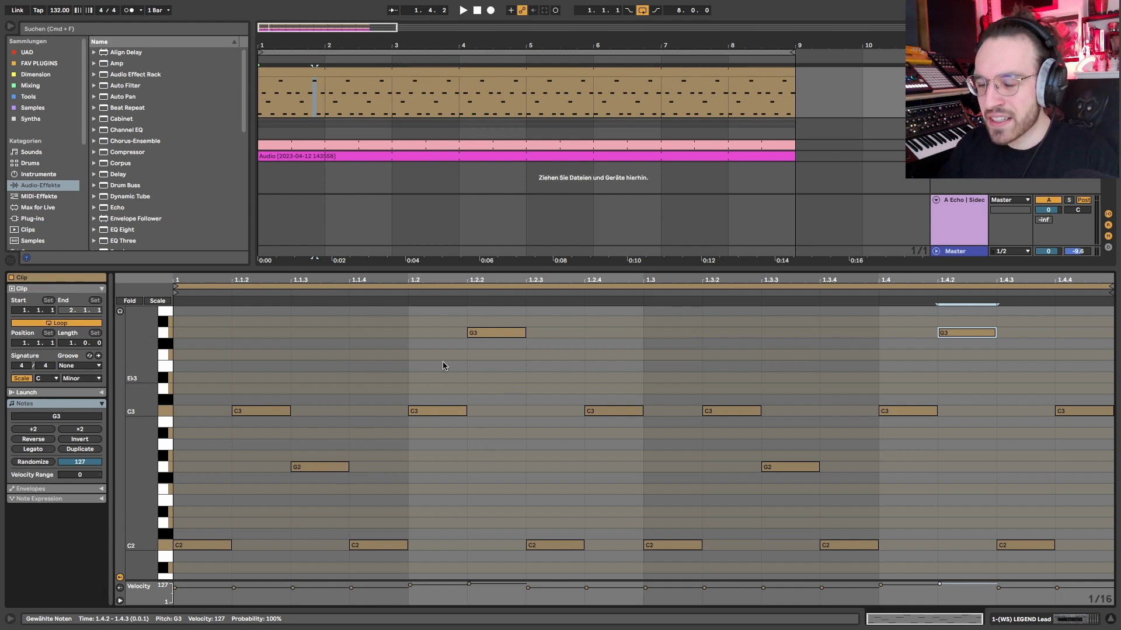
pyautogui.click(849, 96)
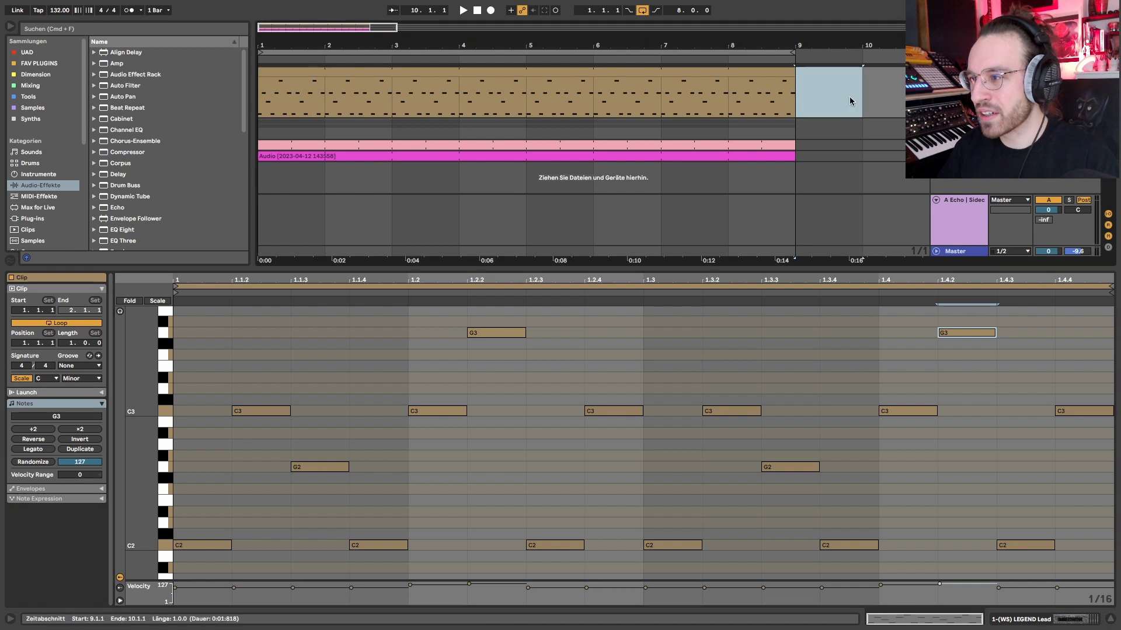
# Step: In the clip's first two bars, rearrange the first beat into alternating C2 and C3 sixteenth notes and loop that beat
pyautogui.click(386, 94)
pyautogui.moveTo(345, 82); pyautogui.dragTo(304, 94)
pyautogui.moveTo(315, 467); pyautogui.dragTo(373, 412)
pyautogui.click(374, 545)
pyautogui.moveTo(320, 534); pyautogui.dragTo(320, 546)
pyautogui.moveTo(179, 562); pyautogui.dragTo(401, 402)
pyautogui.press('super+l')
# Step: Play the looped octave pattern, and extend the original clip from bar 3 back to bar 1 over it
pyautogui.press('space')
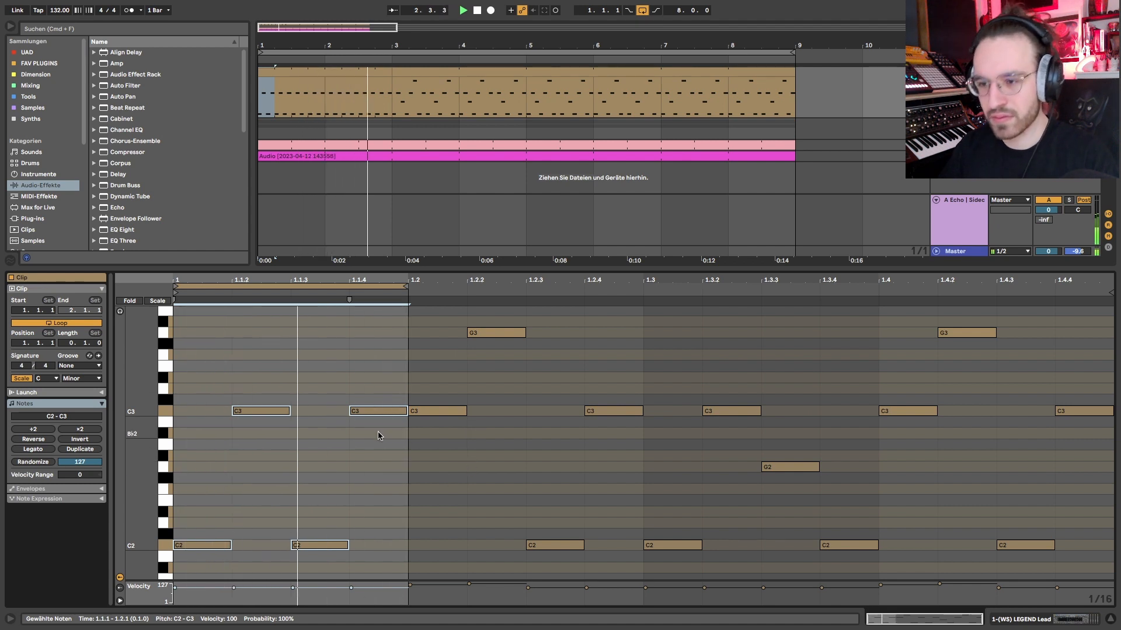
pyautogui.press('space')
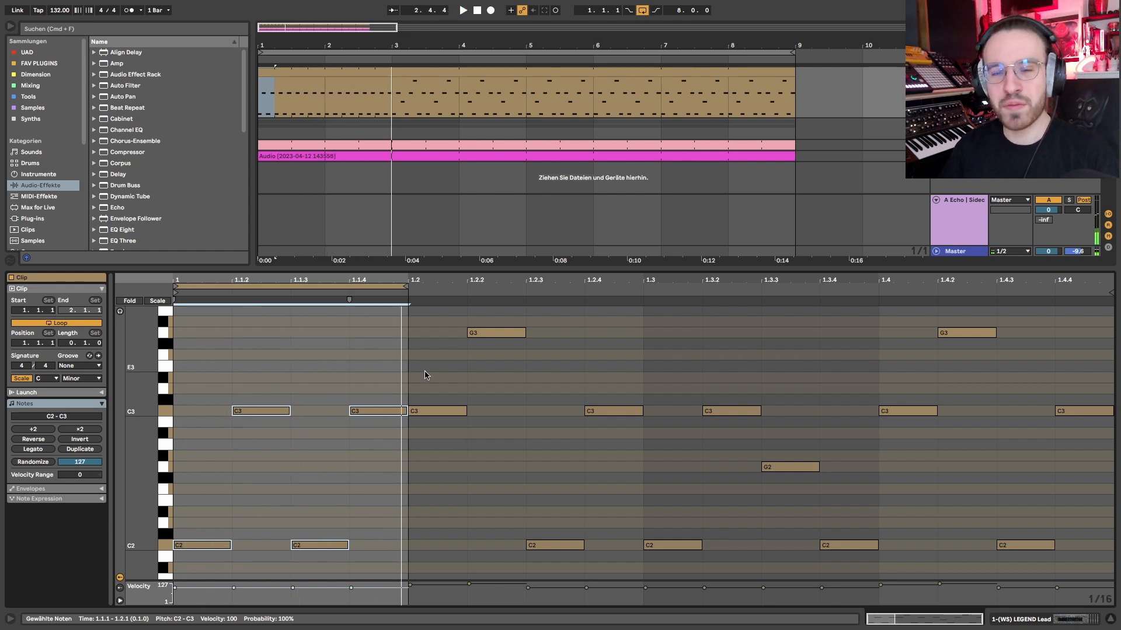
pyautogui.press('space')
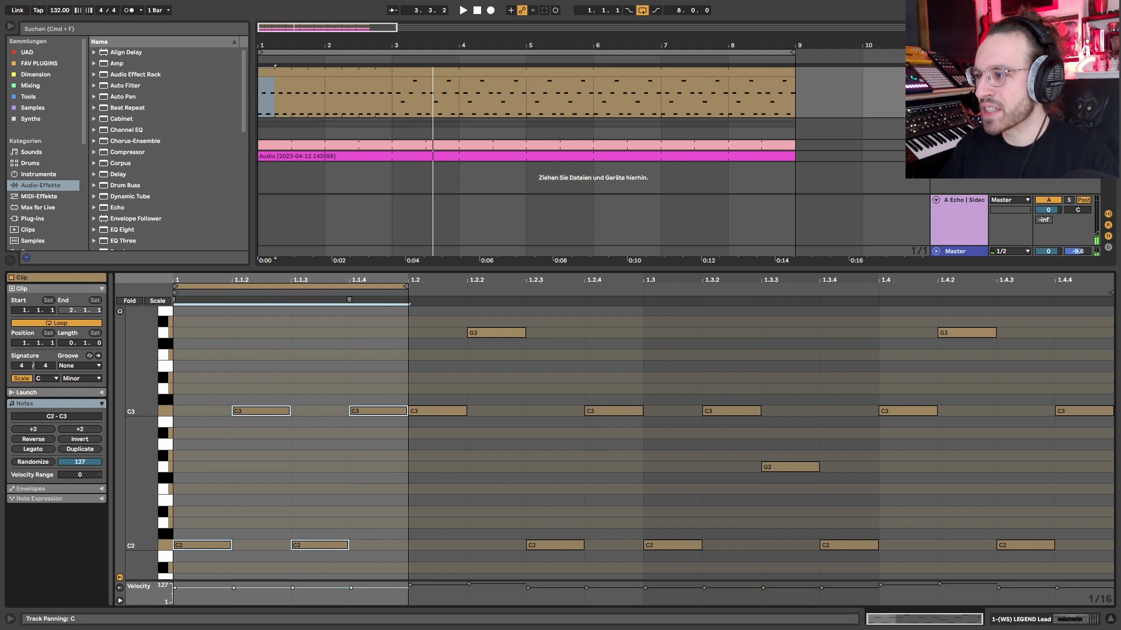
pyautogui.press('space')
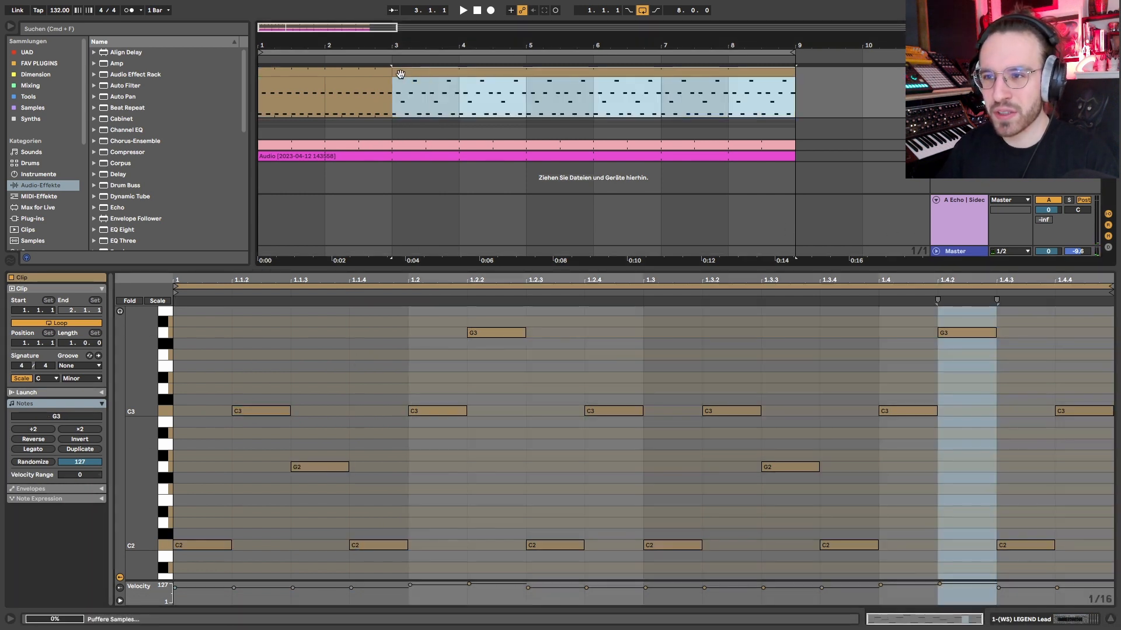
pyautogui.click(397, 72)
pyautogui.moveTo(393, 73); pyautogui.dragTo(219, 106)
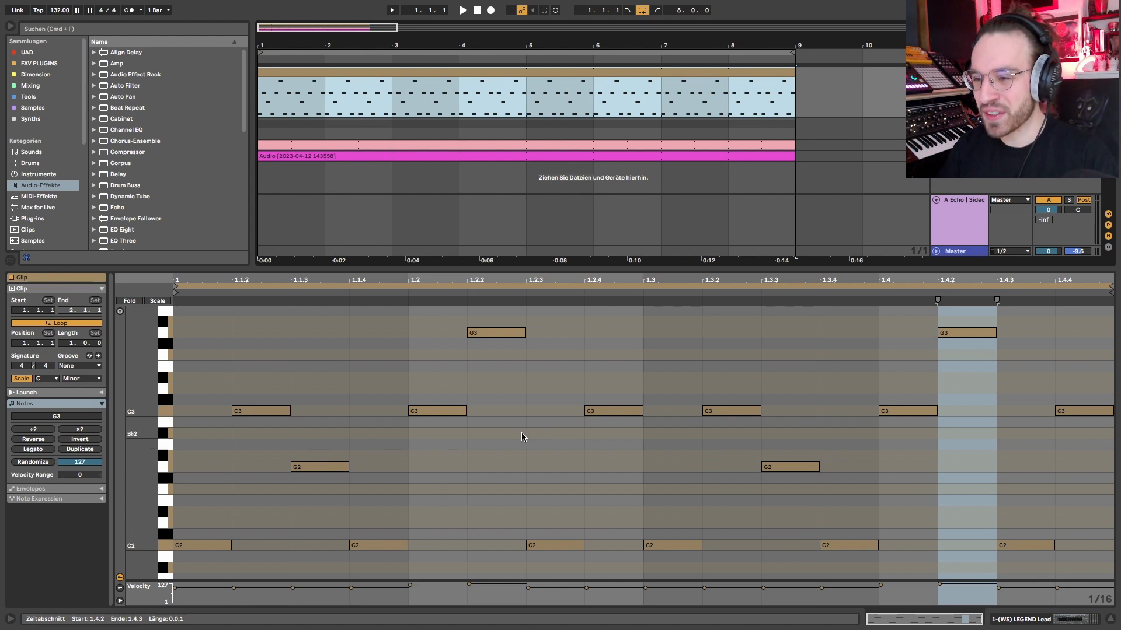
# Step: Select the G2 note at 1.1.3 and the G3 note at 1.2.2 in turn to compare them
pyautogui.click(320, 467)
pyautogui.click(491, 335)
pyautogui.click(320, 466)
pyautogui.click(316, 347)
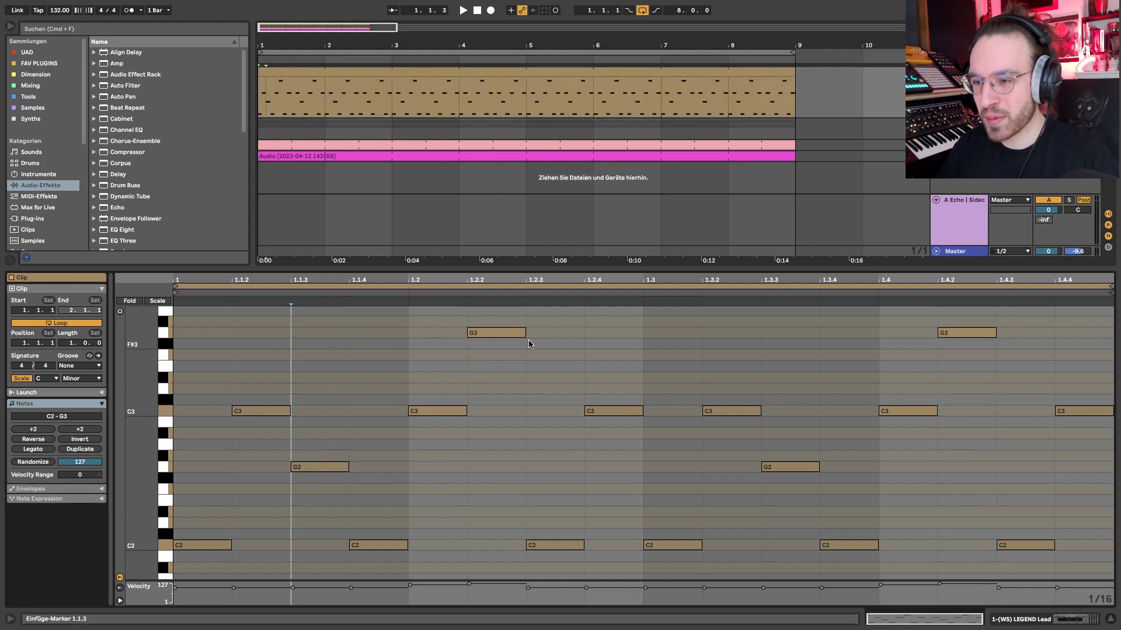
# Step: Select the notes of the clip's first two beats and set the clip loop from 1.1.1 to 1.3
pyautogui.moveTo(295, 329)
pyautogui.mouseDown()
pyautogui.moveTo(320, 383)
pyautogui.moveTo(353, 383)
pyautogui.mouseUp()
pyautogui.click(466, 353)
pyautogui.moveTo(466, 353); pyautogui.dragTo(549, 417)
pyautogui.moveTo(643, 321); pyautogui.dragTo(81, 627)
pyautogui.press('super+l')
pyautogui.press('super+k')
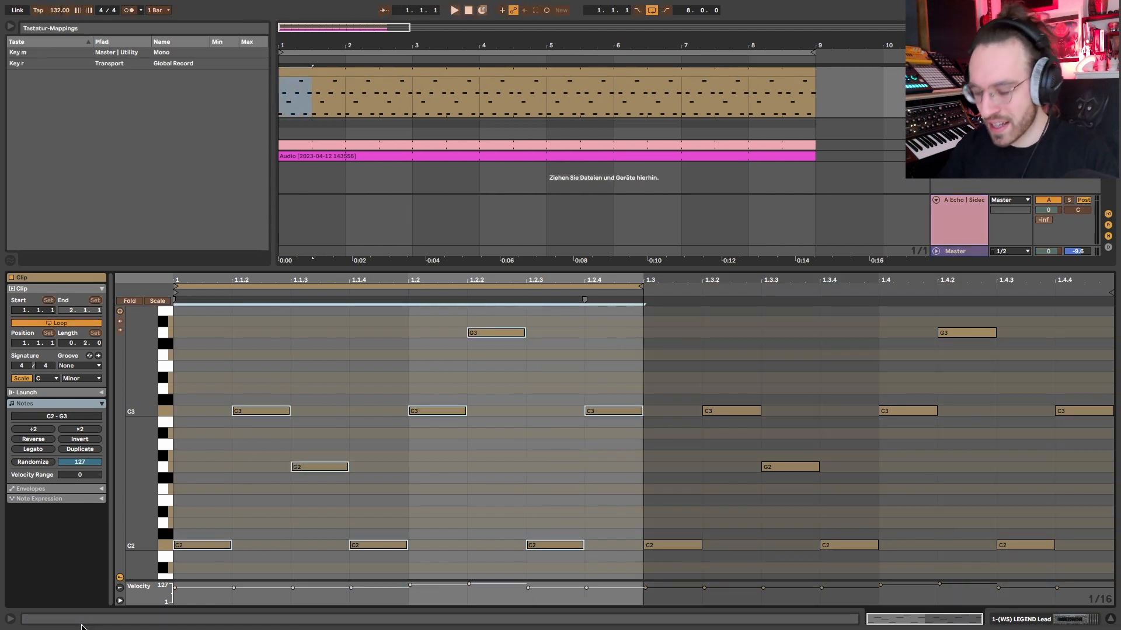
pyautogui.press('super+k')
# Step: Deactivate the C2 and C3 notes around G2 and G3 in the looped beats, and undo these changes together with the loop
pyautogui.click(335, 418)
pyautogui.moveTo(281, 381); pyautogui.dragTo(152, 595)
pyautogui.press('0')
pyautogui.moveTo(379, 369); pyautogui.dragTo(431, 584)
pyautogui.press('0')
pyautogui.click(570, 393)
pyautogui.moveTo(570, 392); pyautogui.dragTo(617, 584)
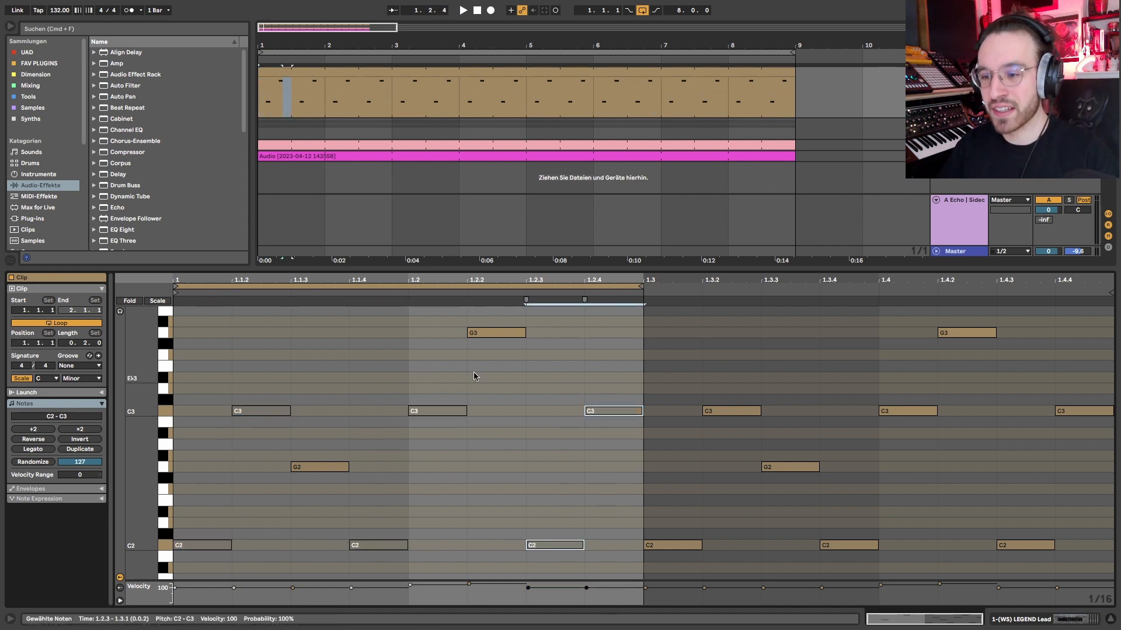
pyautogui.press('super+z')
pyautogui.press('super+z')
pyautogui.press('super+z')
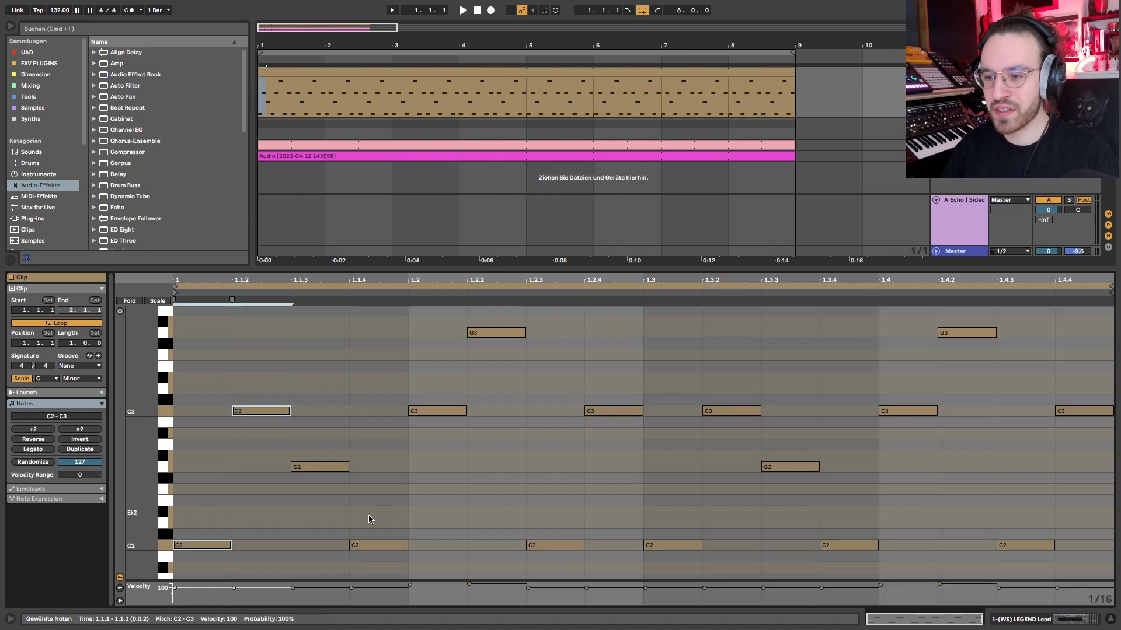
# Step: Examine where the first G2 and the first G3 sit within the full one-bar pattern
pyautogui.click(297, 467)
pyautogui.click(489, 333)
pyautogui.click(318, 457)
pyautogui.click(318, 467)
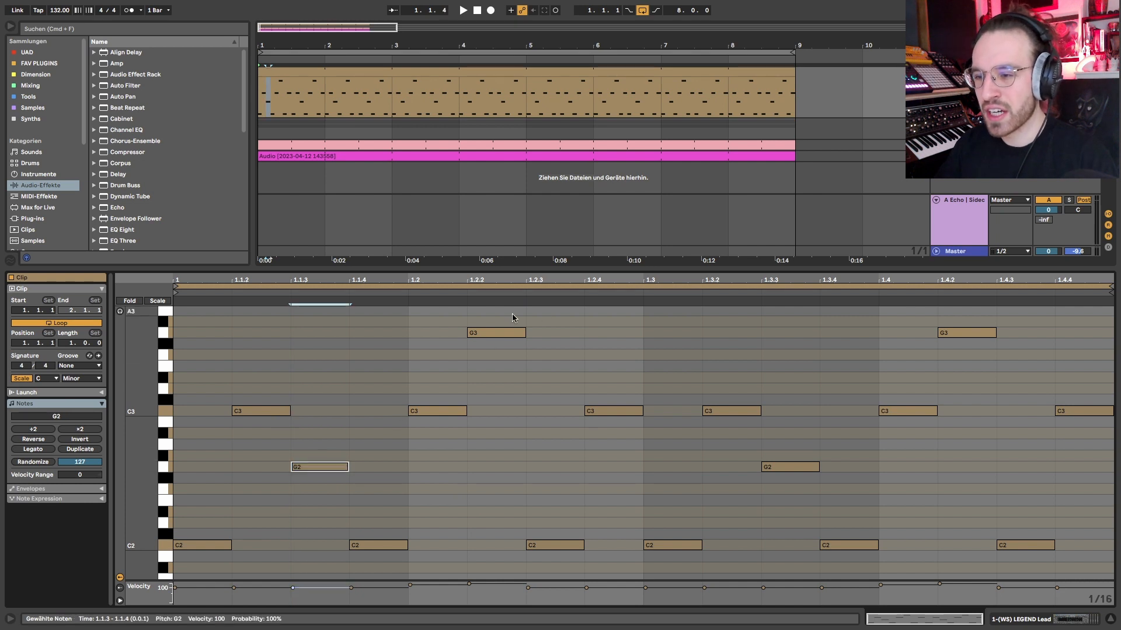
pyautogui.click(471, 332)
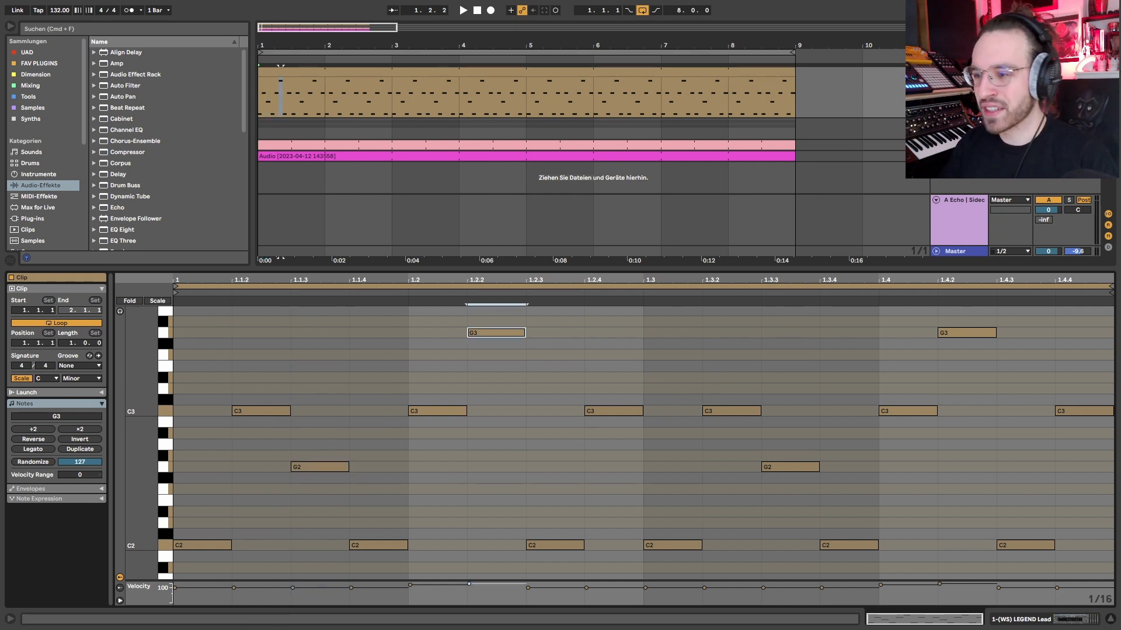
# Step: Show the LEGEND Lead synth's device view, try oscillator 1's octave control and play the lead
pyautogui.hotkey('shift', 'Tab')
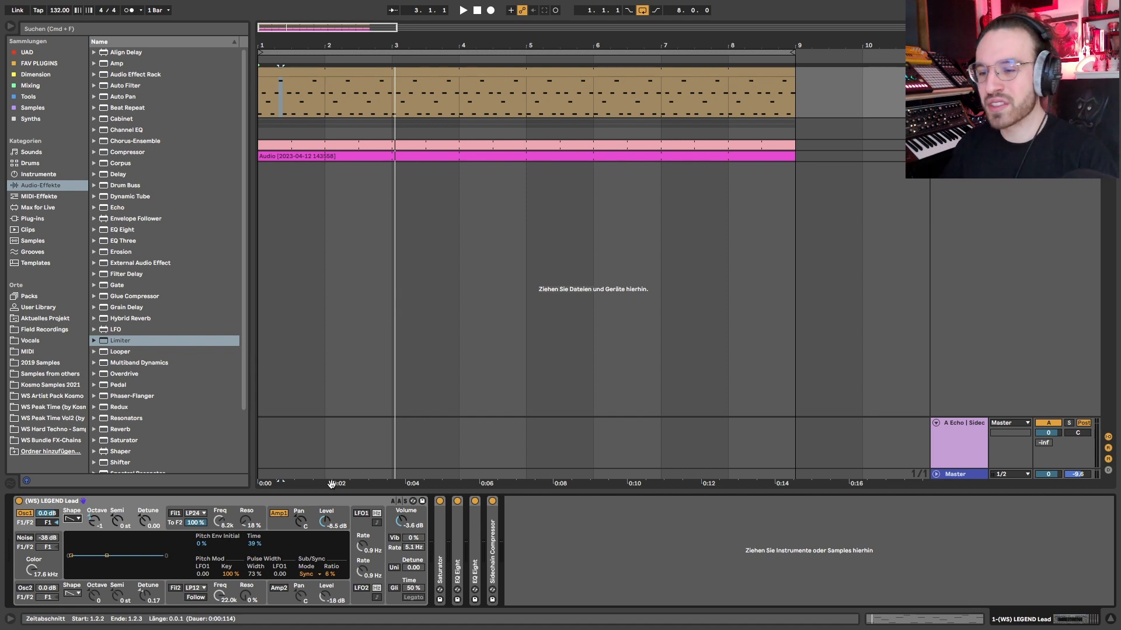
pyautogui.click(209, 504)
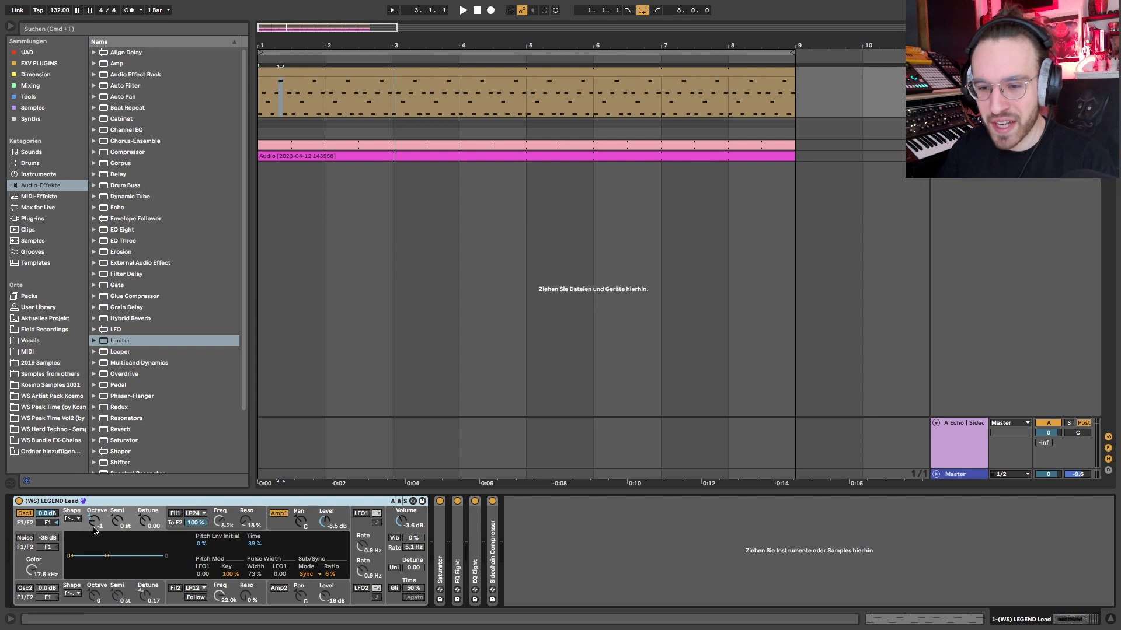
pyautogui.moveTo(93, 526); pyautogui.dragTo(94, 515)
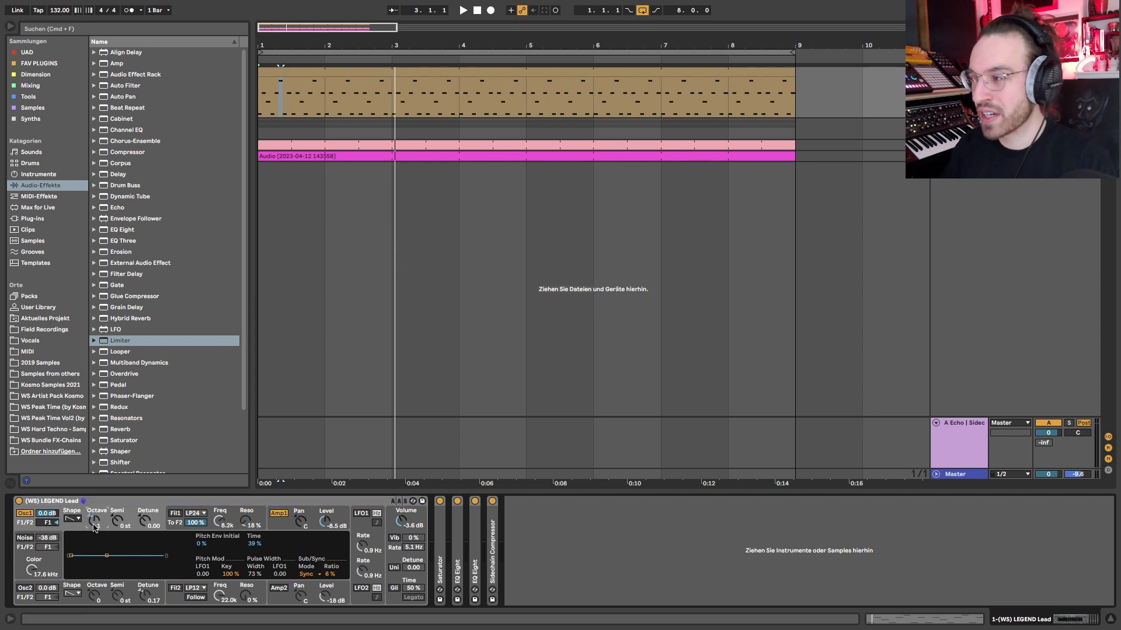
pyautogui.press('space')
pyautogui.press('space')
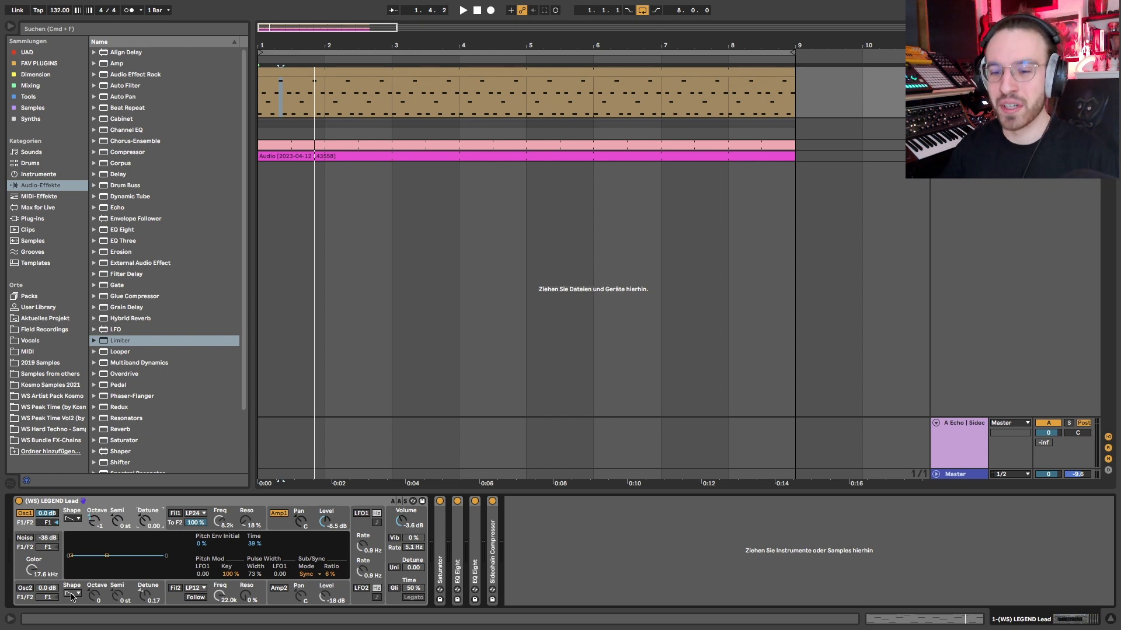
# Step: Switch on oscillator 2 for a short listen, and switch it off again
pyautogui.click(25, 587)
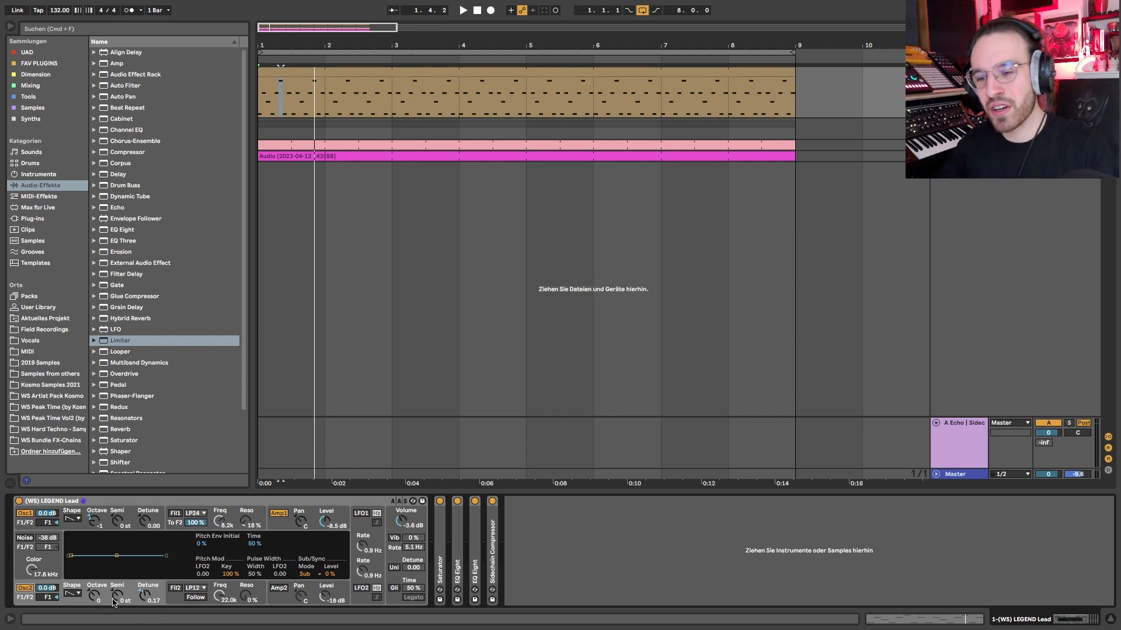
pyautogui.press('space')
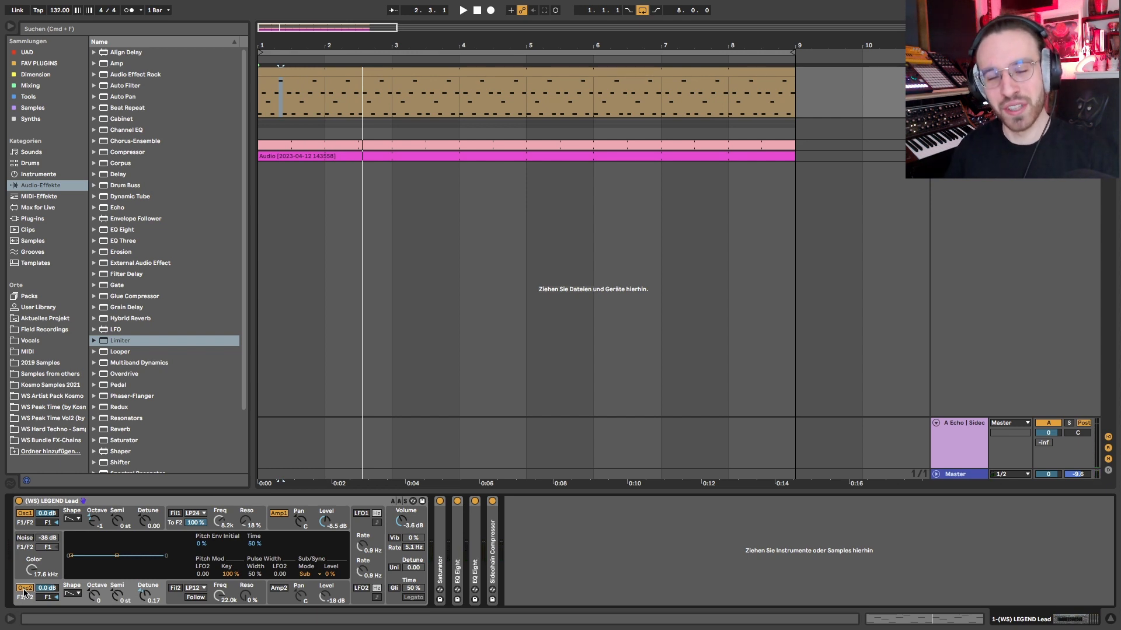
pyautogui.click(24, 589)
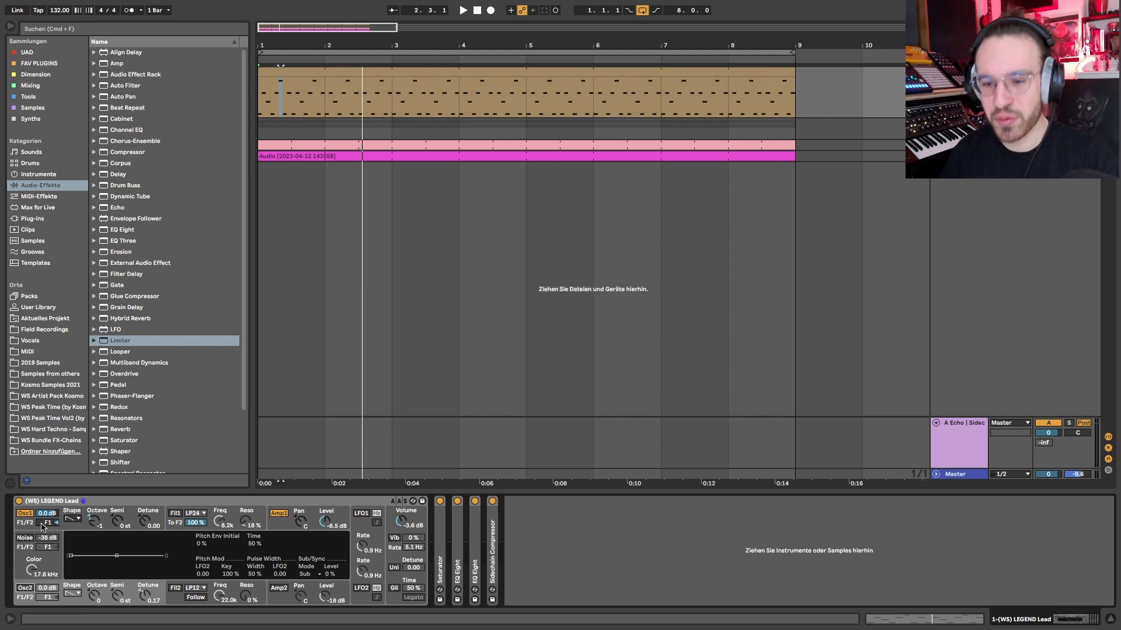
# Step: Display filter 1's envelope settings, check its filter types, and play the lead clip
pyautogui.click(175, 513)
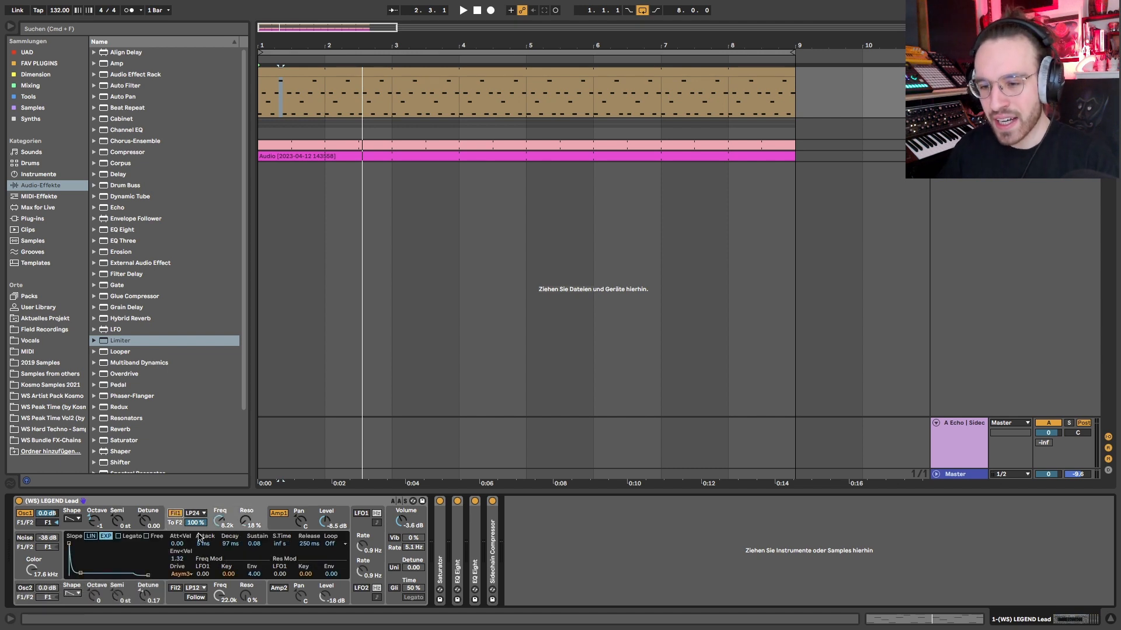
pyautogui.click(205, 514)
pyautogui.click(205, 515)
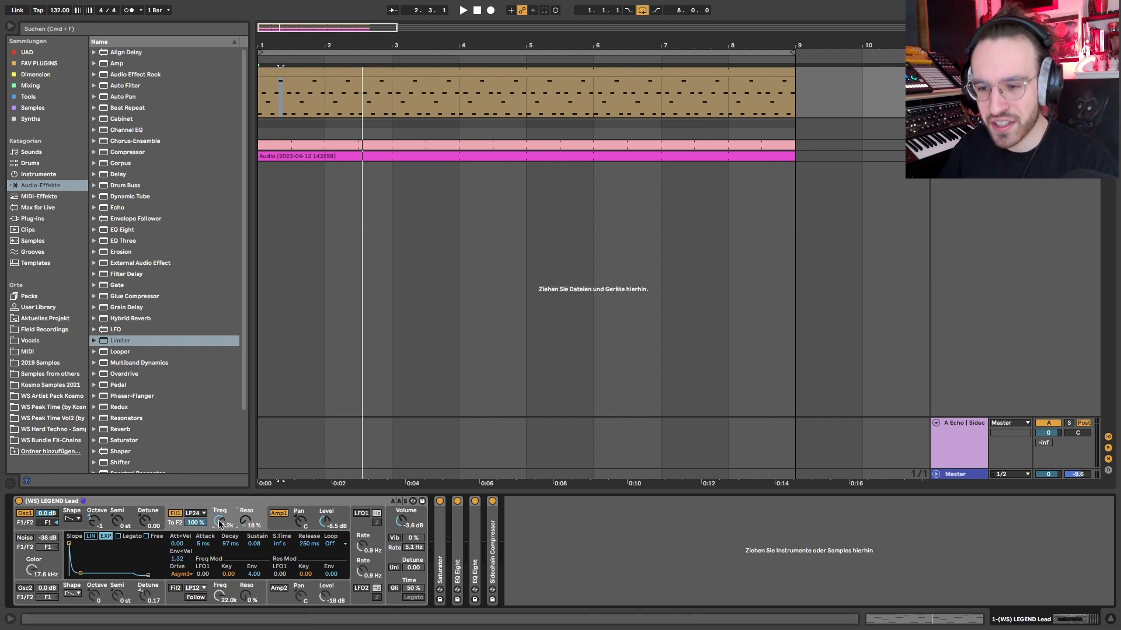
pyautogui.click(285, 72)
pyautogui.press('space')
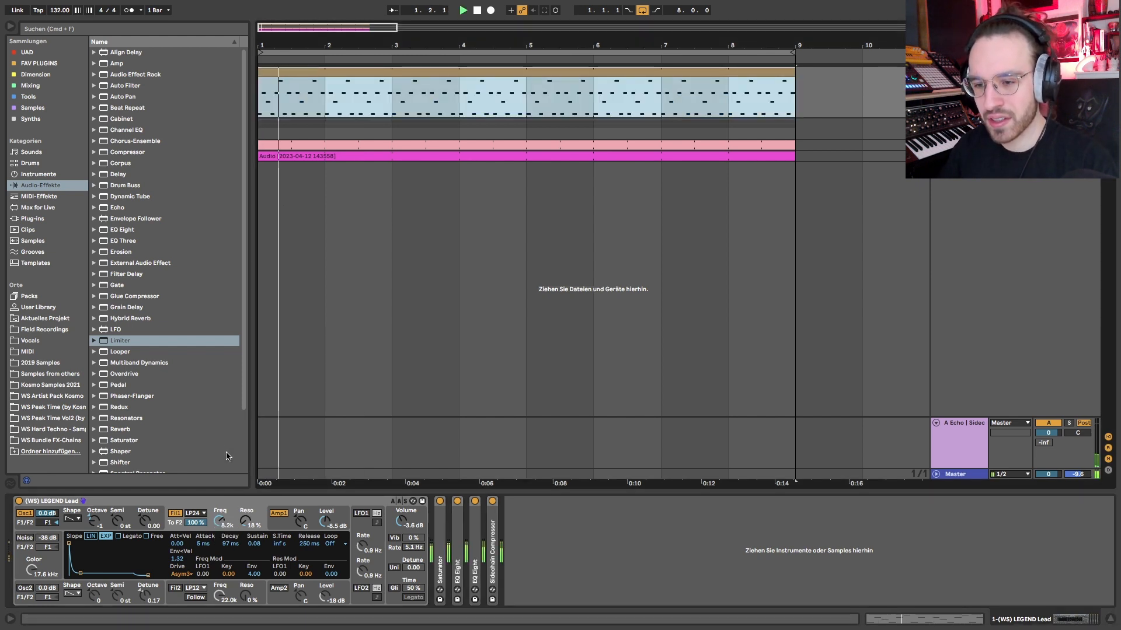
pyautogui.press('space')
# Step: Lower filter 1's frequency to 1.1 kHz, and undo the further frequency and decay changes tried during playback
pyautogui.moveTo(246, 522); pyautogui.dragTo(266, 532)
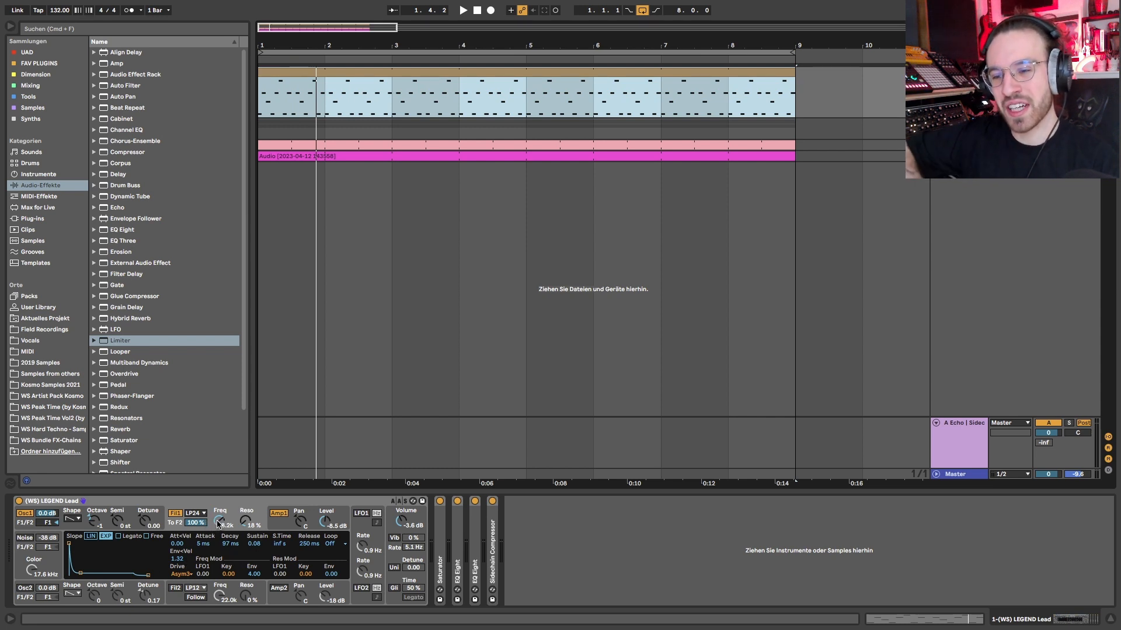
pyautogui.moveTo(217, 524)
pyautogui.mouseDown()
pyautogui.moveTo(236, 558)
pyautogui.moveTo(231, 522)
pyautogui.mouseUp()
pyautogui.press('space')
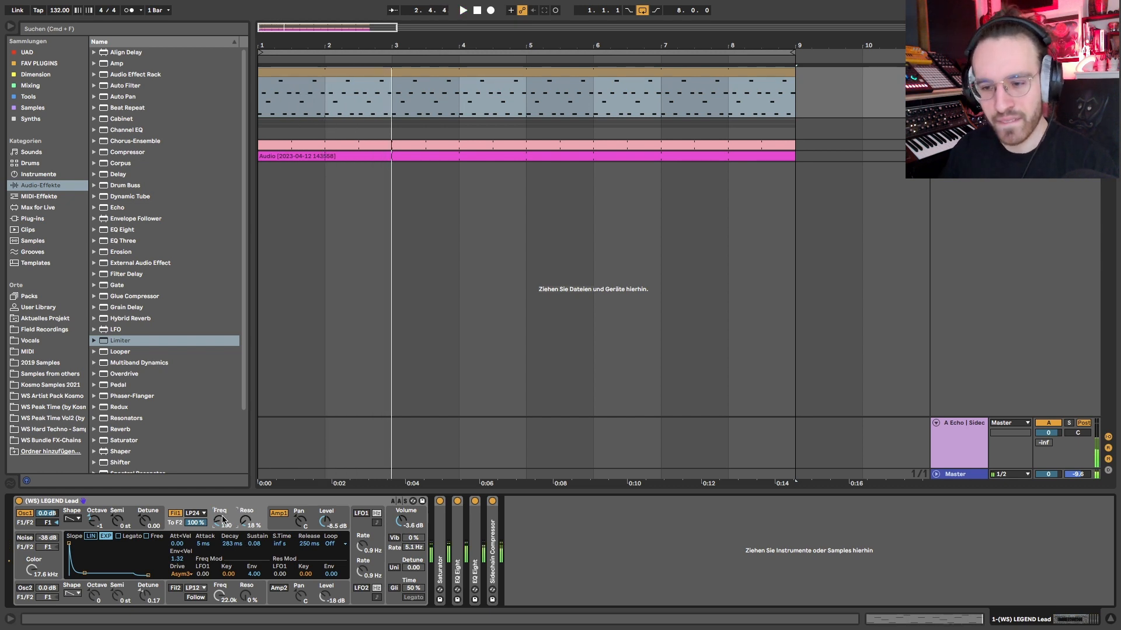
pyautogui.press('super+z')
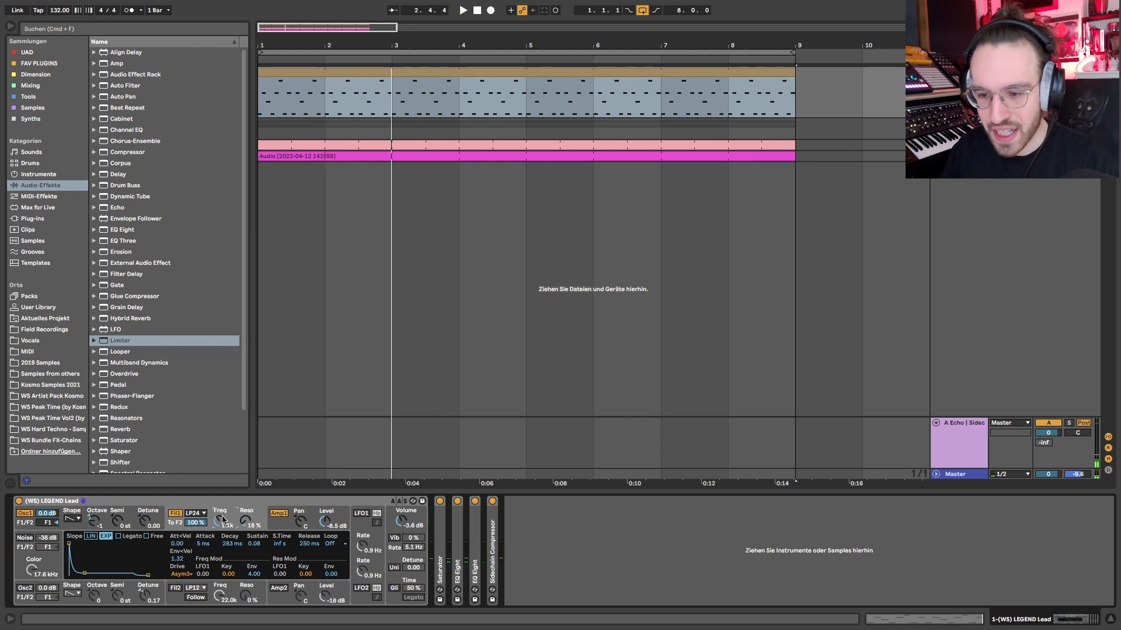
pyautogui.press('super+z')
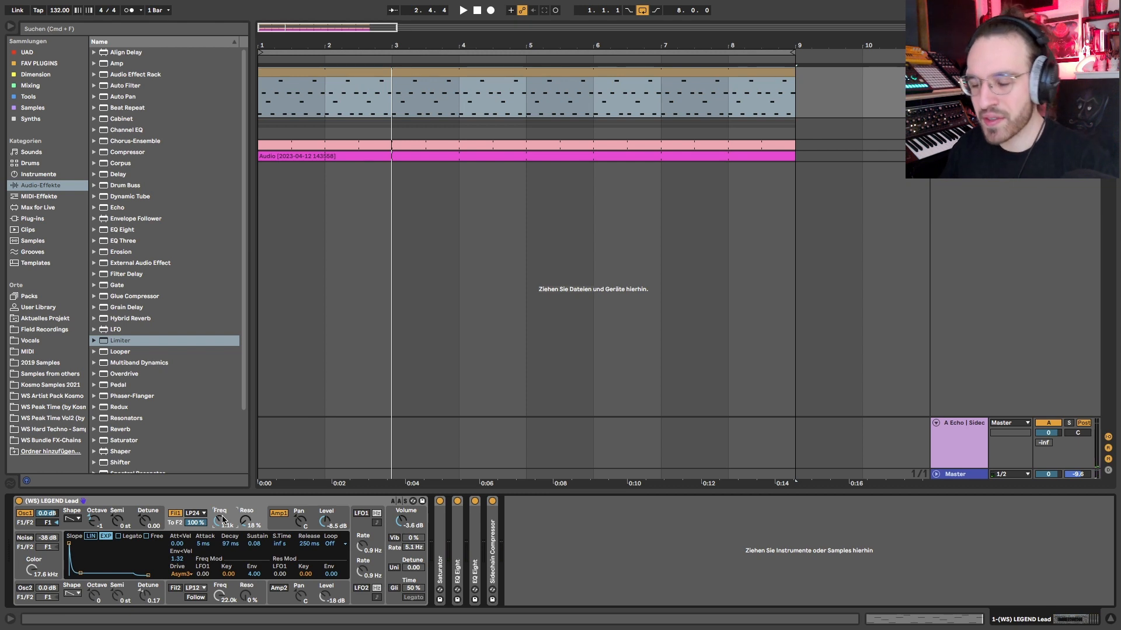
# Step: Examine the velocities of the C3 at 1.2 and the G3 at 1.2.2 in an enlarged velocity lane, and return to the synth
pyautogui.click(382, 72)
pyautogui.doubleClick(385, 72)
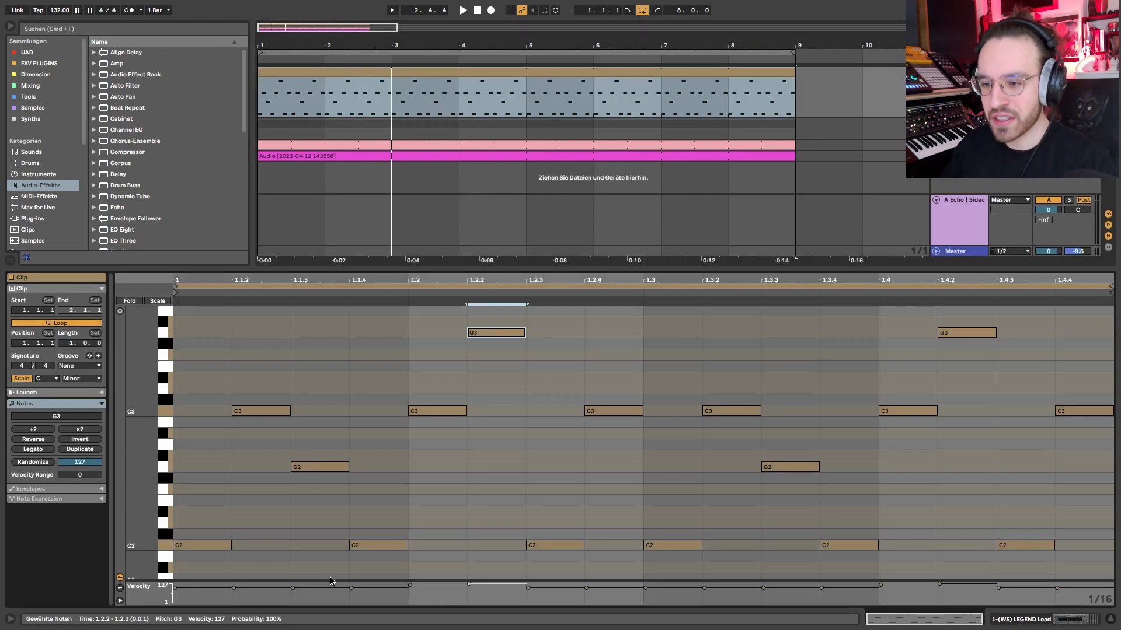
pyautogui.click(439, 534)
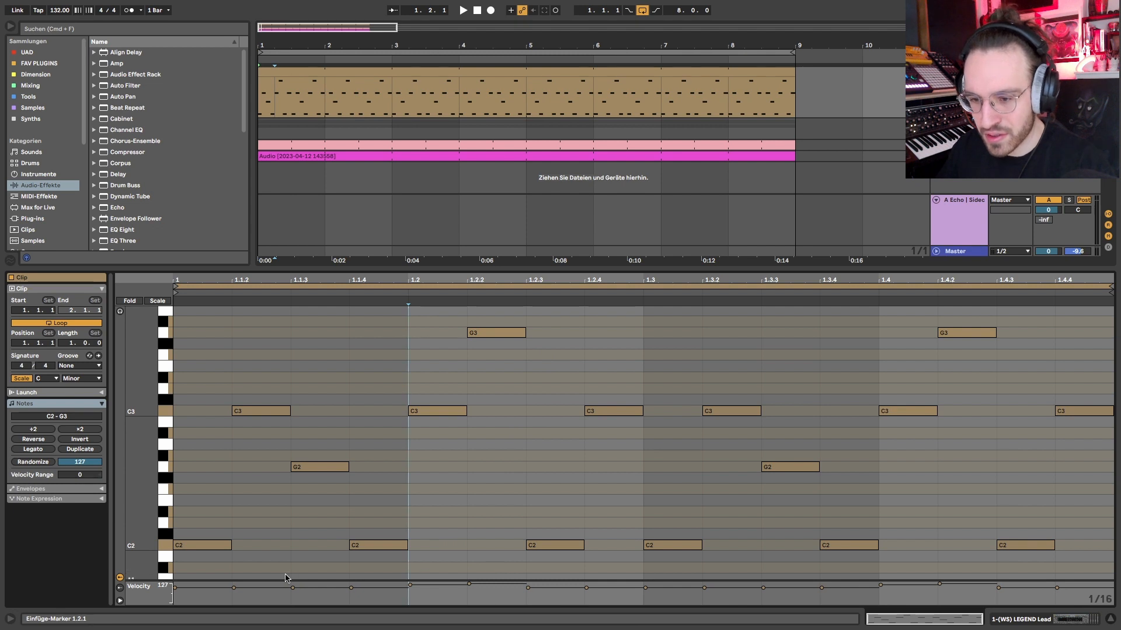
pyautogui.moveTo(275, 580); pyautogui.dragTo(272, 354)
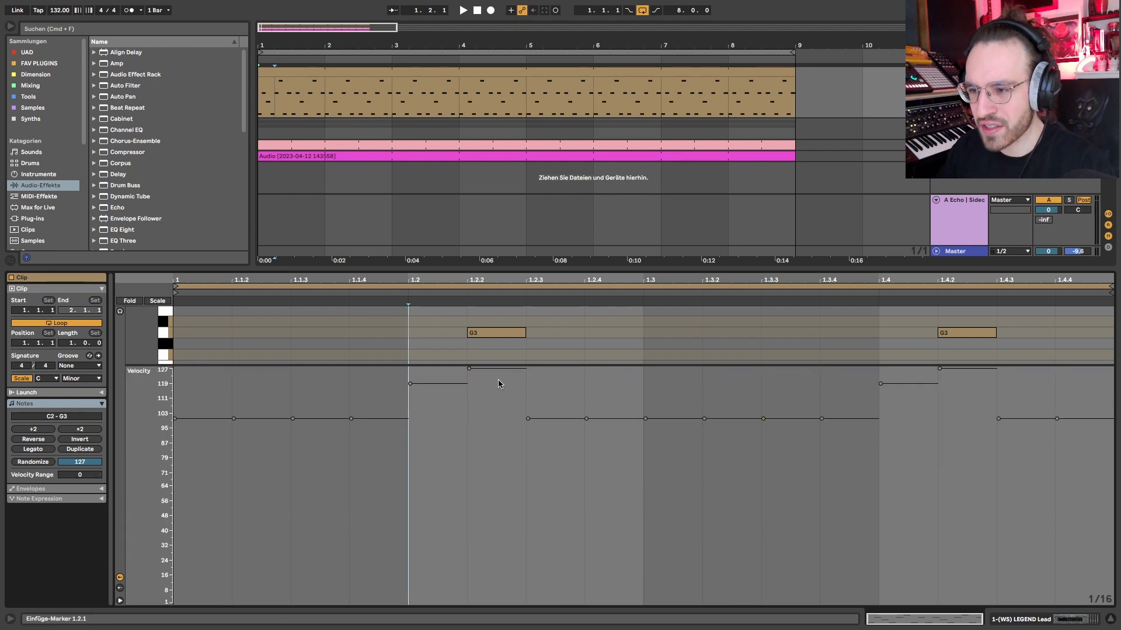
pyautogui.moveTo(542, 367); pyautogui.dragTo(519, 572)
pyautogui.moveTo(426, 500); pyautogui.dragTo(507, 291)
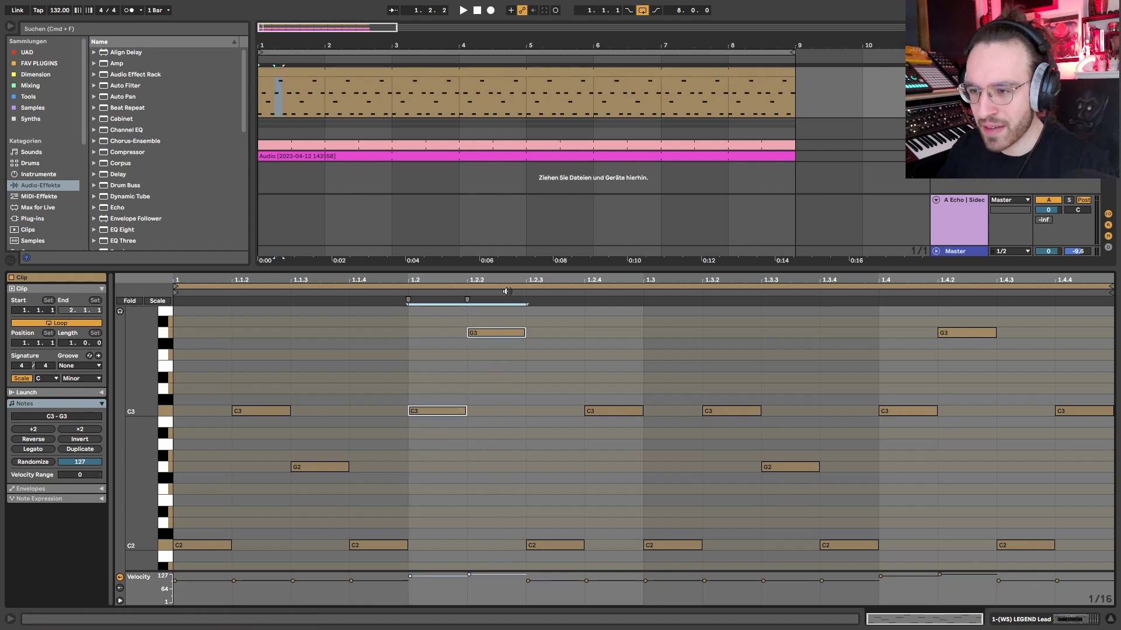
pyautogui.hotkey('shift', 'Tab')
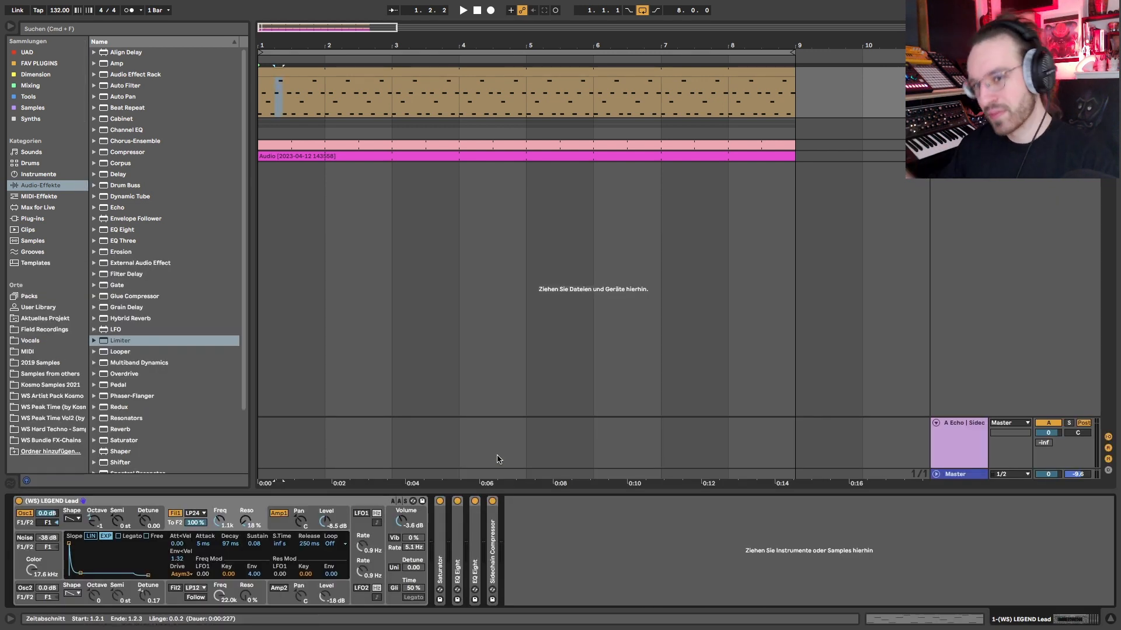
pyautogui.click(290, 72)
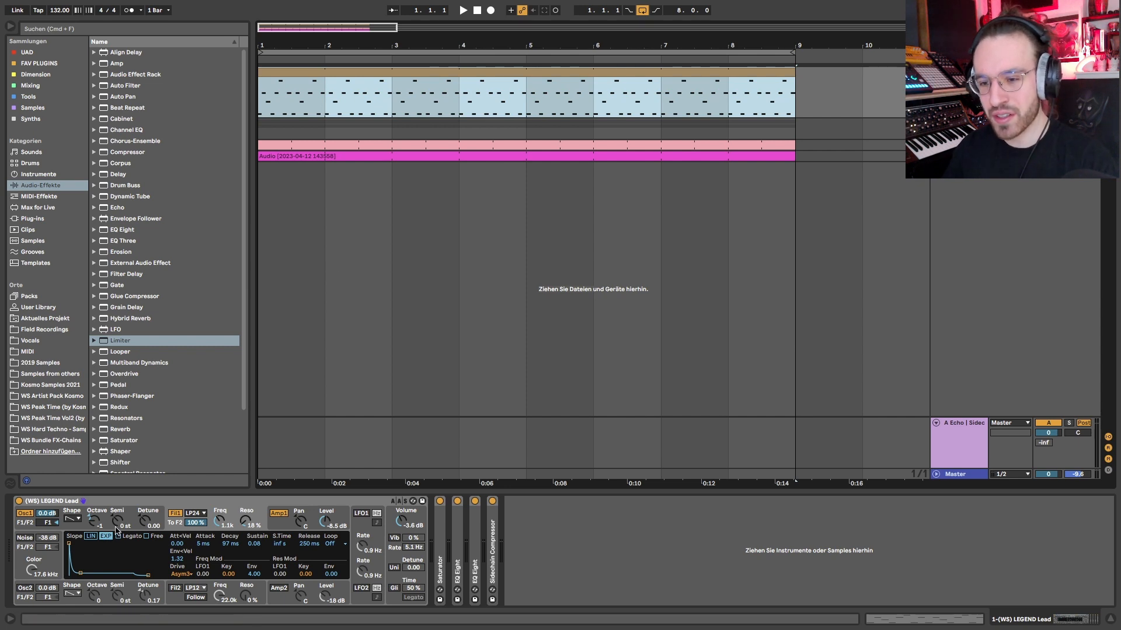
# Step: Check filter 1's available filter types without changing the selection, and display amplifier 1's envelope settings
pyautogui.click(196, 513)
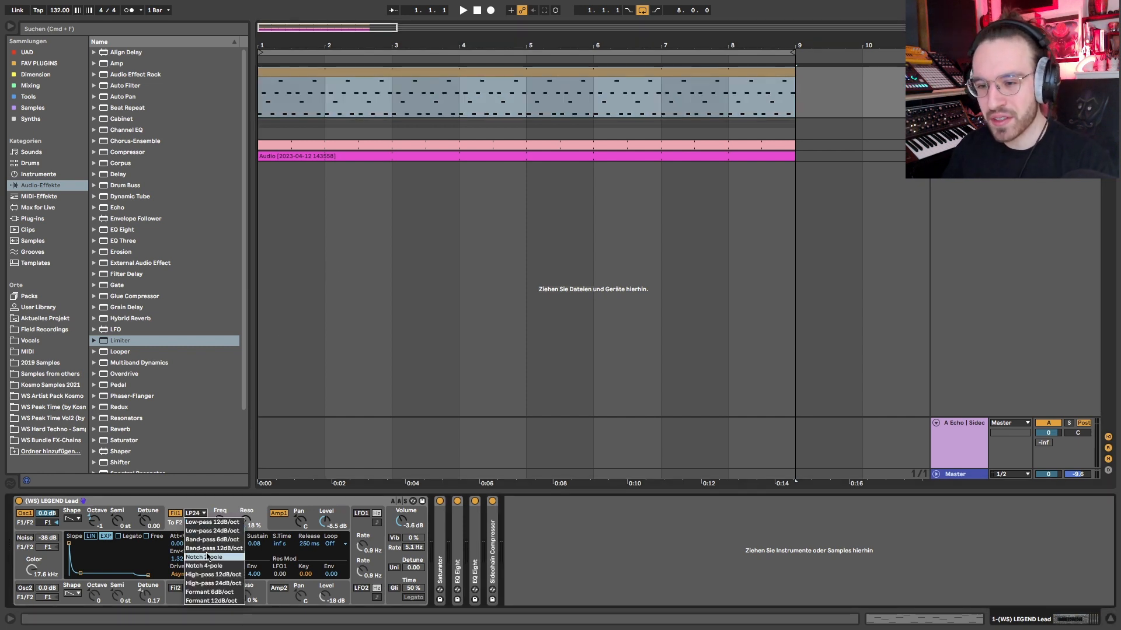
pyautogui.click(197, 512)
pyautogui.click(279, 514)
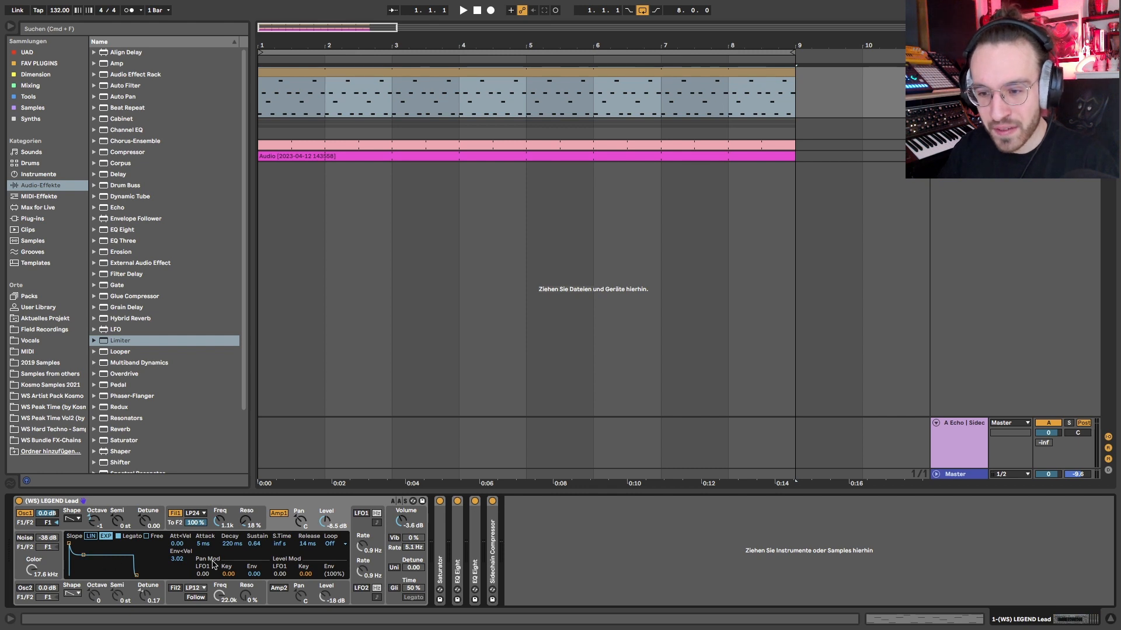
# Step: Try different sustain levels in amplifier 1's envelope, and undo the last sustain change
pyautogui.moveTo(261, 544)
pyautogui.mouseDown()
pyautogui.moveTo(261, 520)
pyautogui.moveTo(264, 559)
pyautogui.mouseUp()
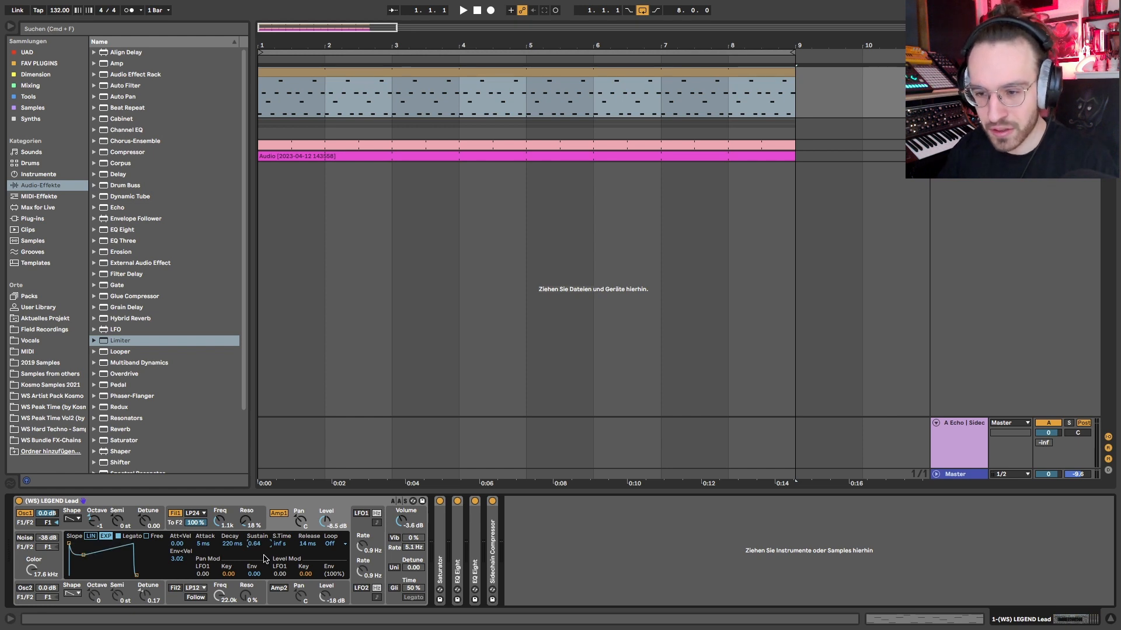
pyautogui.moveTo(267, 547); pyautogui.dragTo(267, 542)
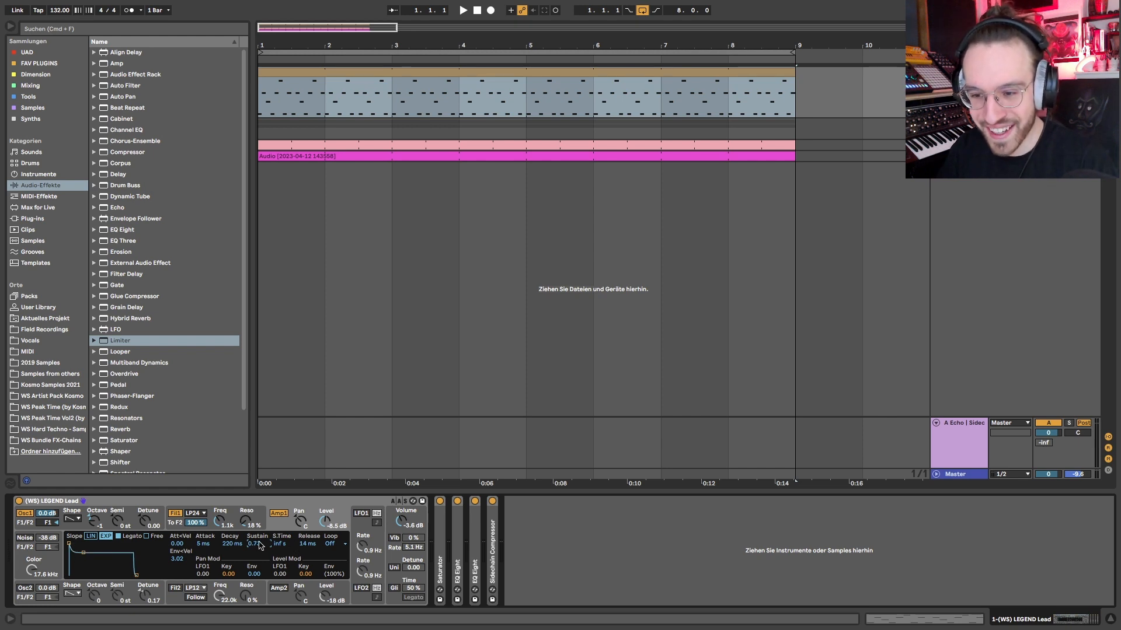
pyautogui.press('super+z')
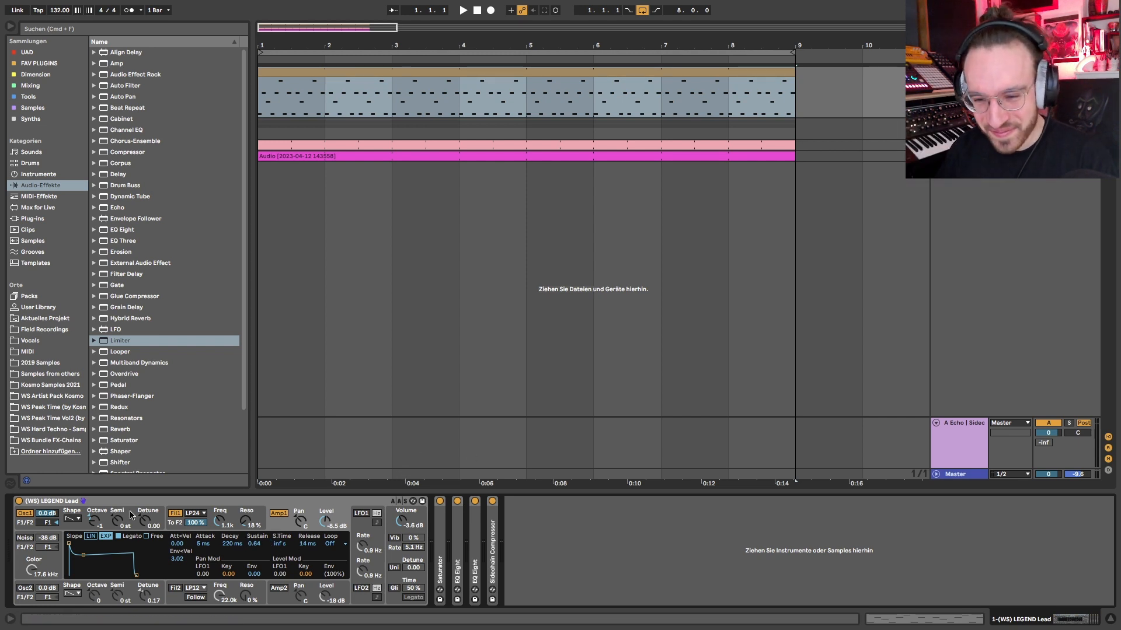
# Step: Return to filter 1's envelope settings, set the filter's drive to Off, and play the lead clip
pyautogui.click(173, 522)
pyautogui.click(186, 575)
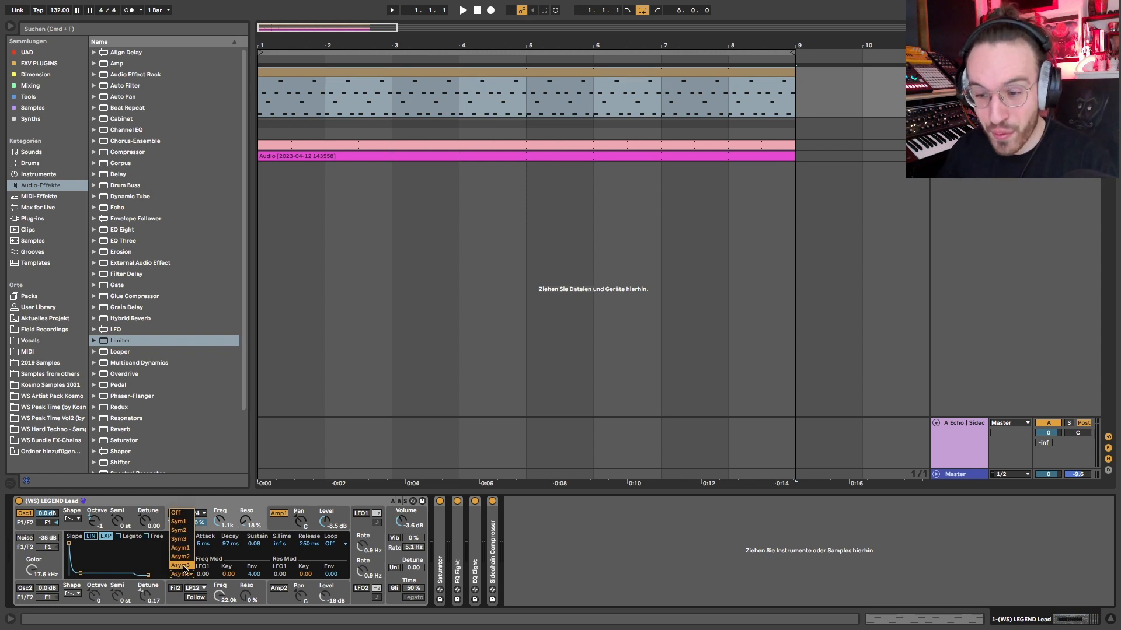
pyautogui.click(175, 513)
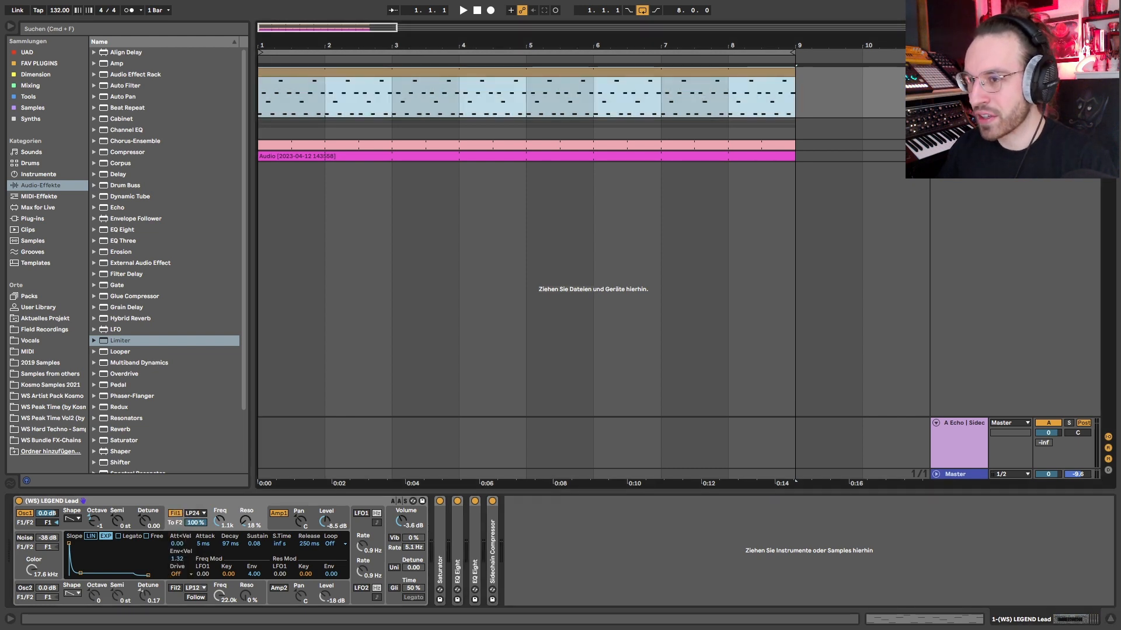
pyautogui.press('space')
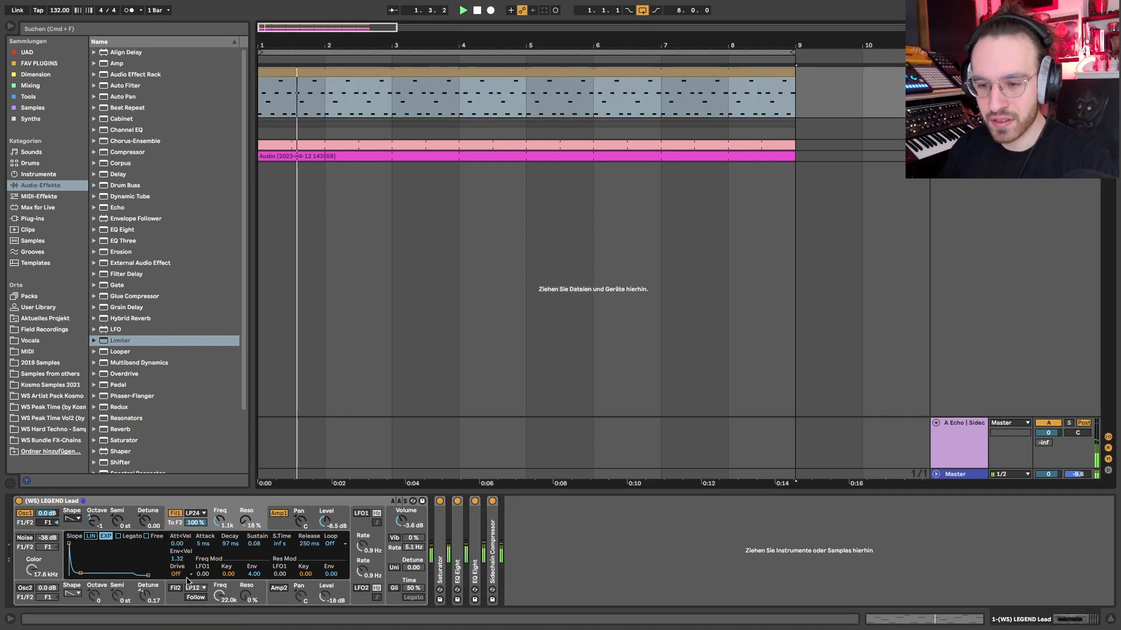
# Step: Open filter 1's drive options while the lead clip is playing
pyautogui.click(187, 574)
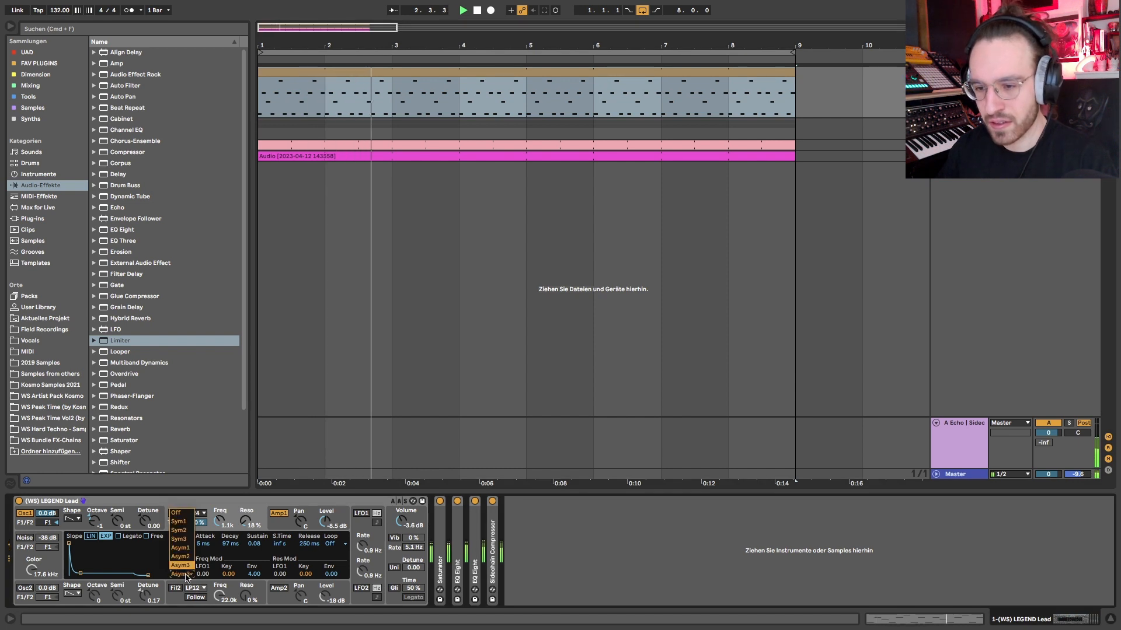